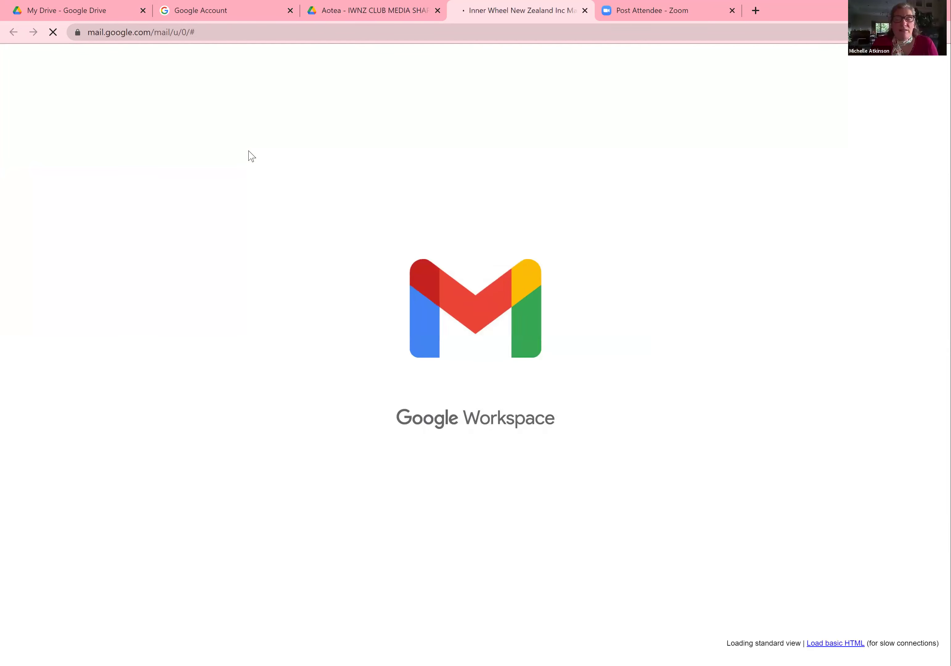
Open Google Calendar from the Gmail inbox, dismissing the introductory prompts, and switch the calendar to month view.
{"action": "left_click", "coordinate": [839, 63]}
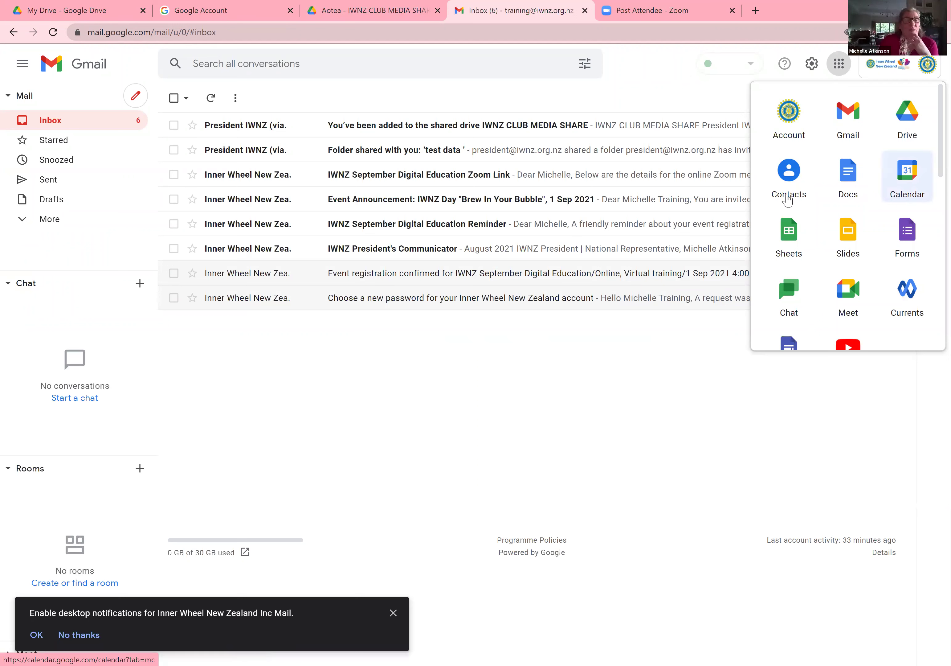
{"action": "left_click", "coordinate": [313, 633]}
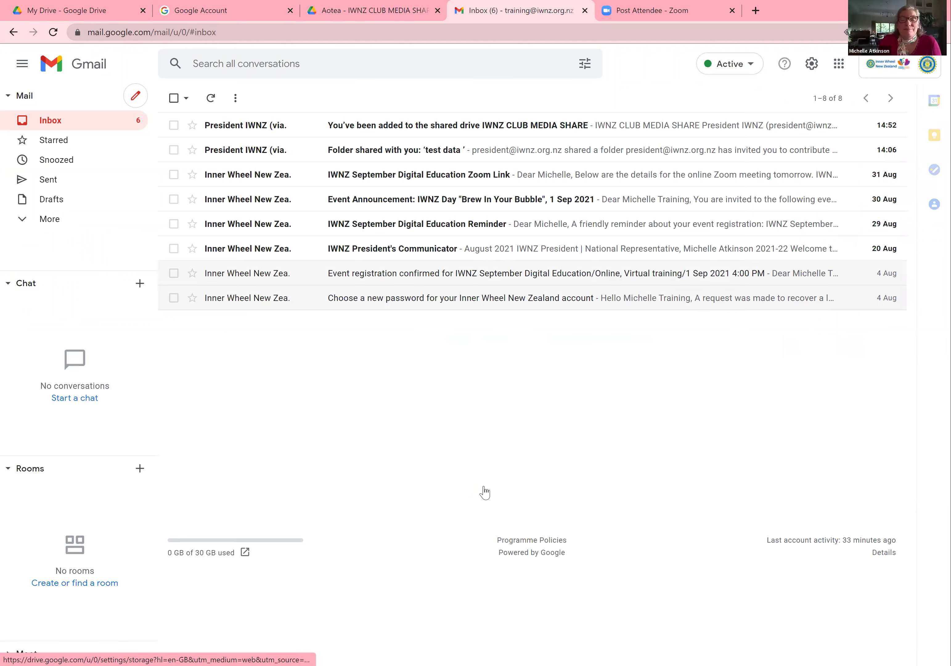
{"action": "key", "text": "Return"}
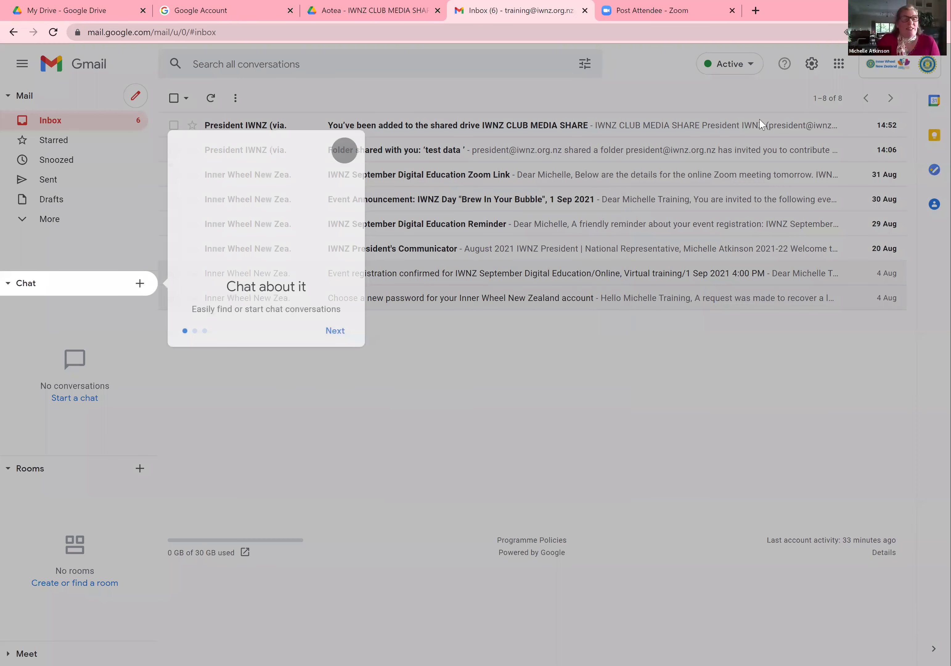
{"action": "left_click", "coordinate": [838, 64]}
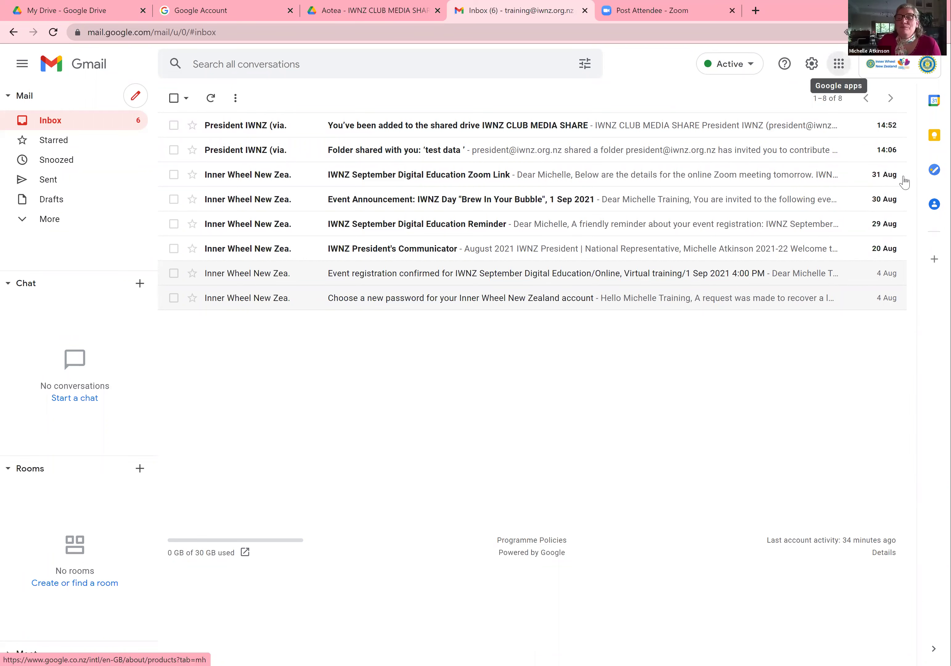
{"action": "key", "text": "Return"}
{"action": "left_click", "coordinate": [825, 187]}
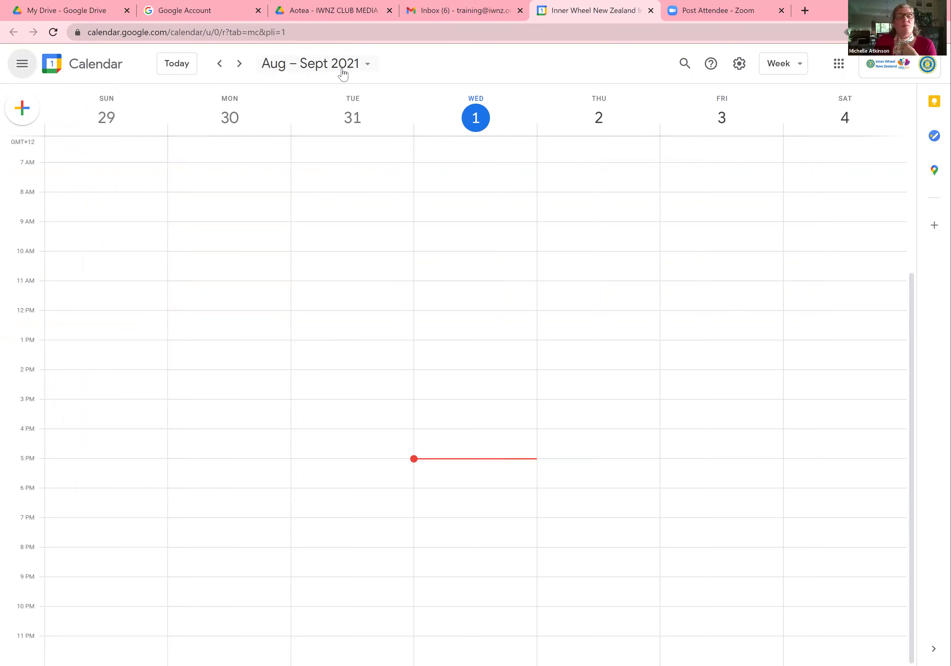
{"action": "left_click", "coordinate": [783, 63]}
{"action": "left_click", "coordinate": [778, 141]}
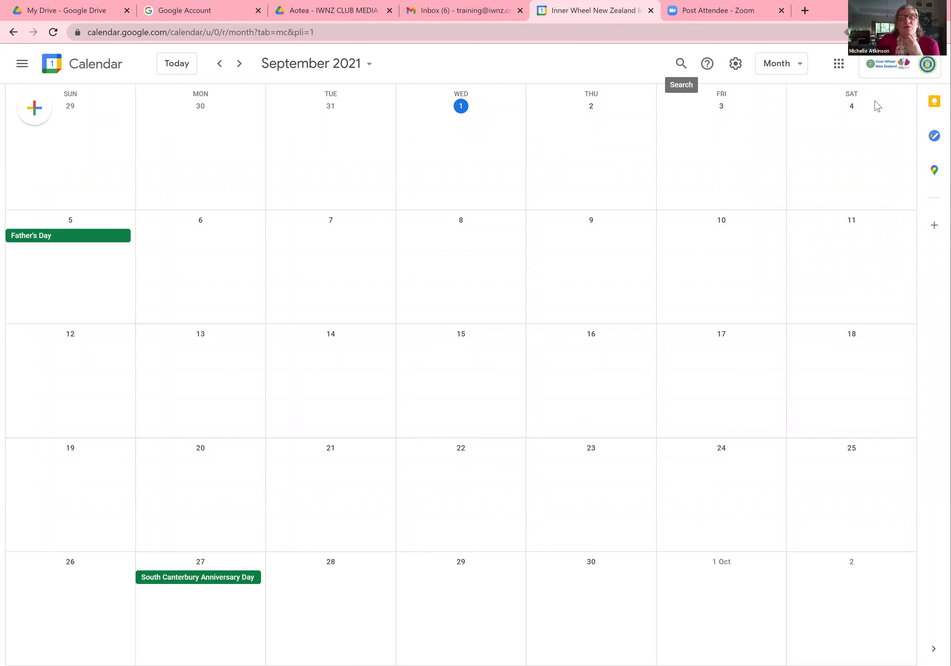
Create an event on Thursday, 2 September and title it "Club Meeting".
{"action": "left_click", "coordinate": [599, 134]}
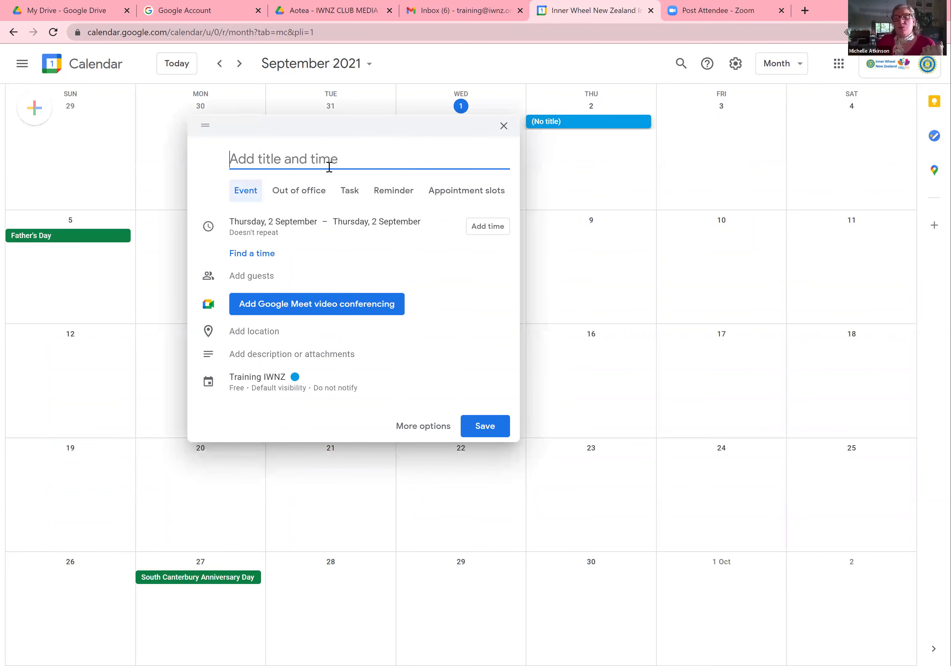
{"action": "left_click", "coordinate": [599, 126]}
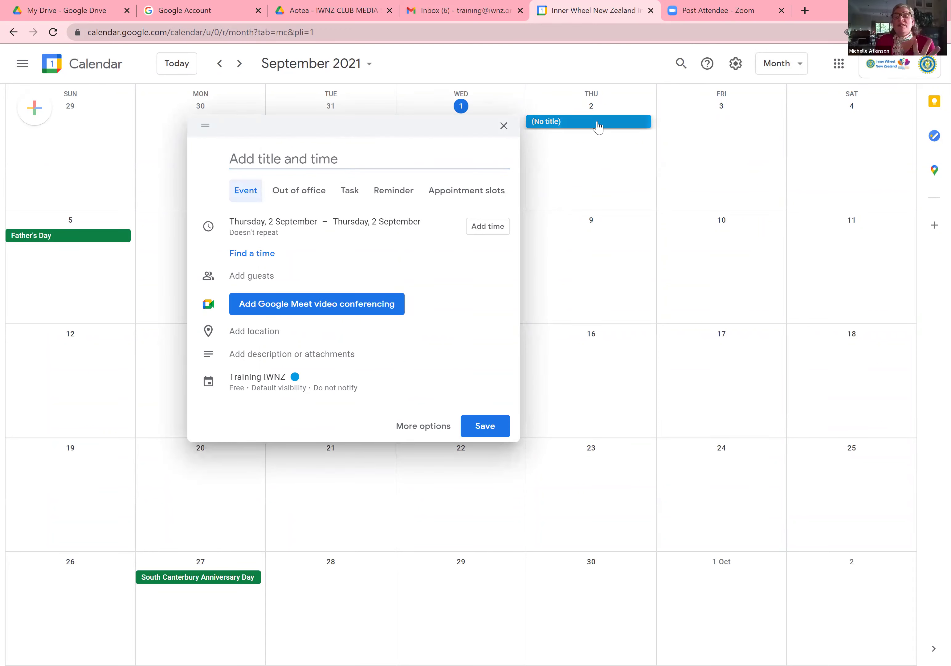
{"action": "left_click", "coordinate": [304, 159]}
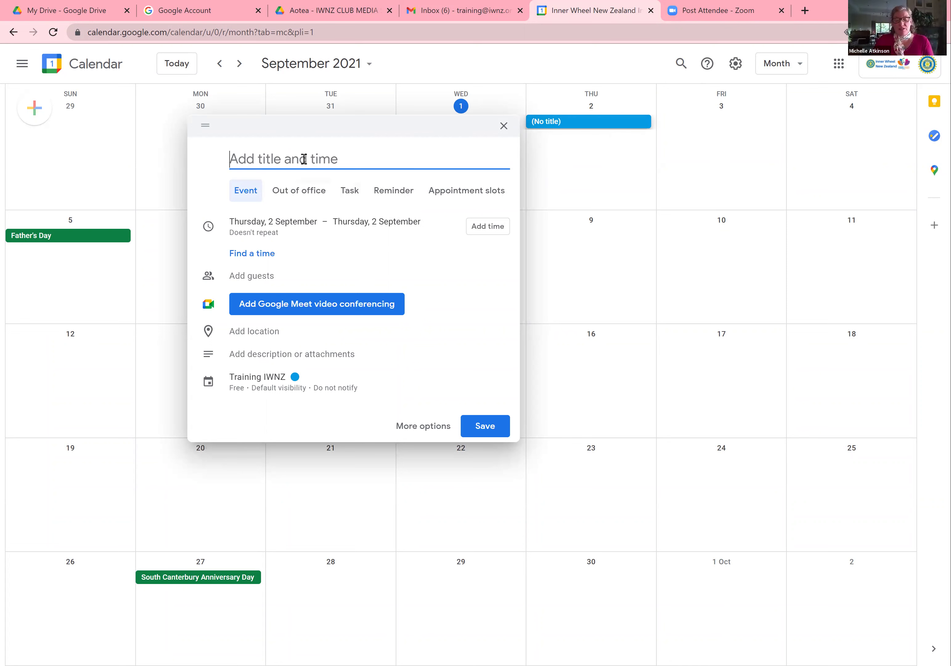
{"action": "type", "text": "Club <eeting"}
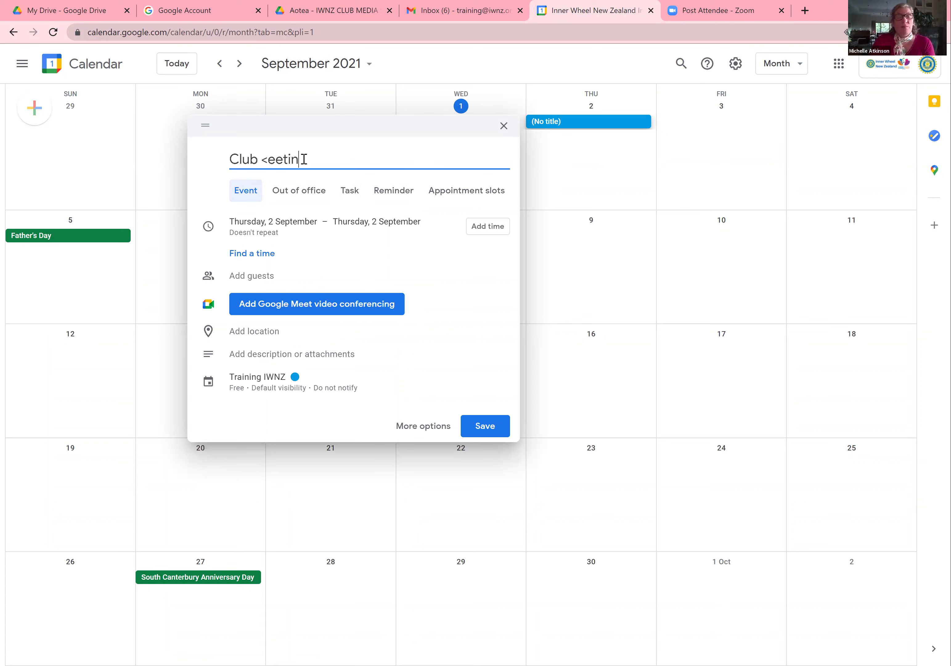
{"action": "key", "text": "BackSpace"}
{"action": "key", "text": "BackSpace"}
{"action": "key", "text": "BackSpace"}
{"action": "type", "text": "Meeting"}
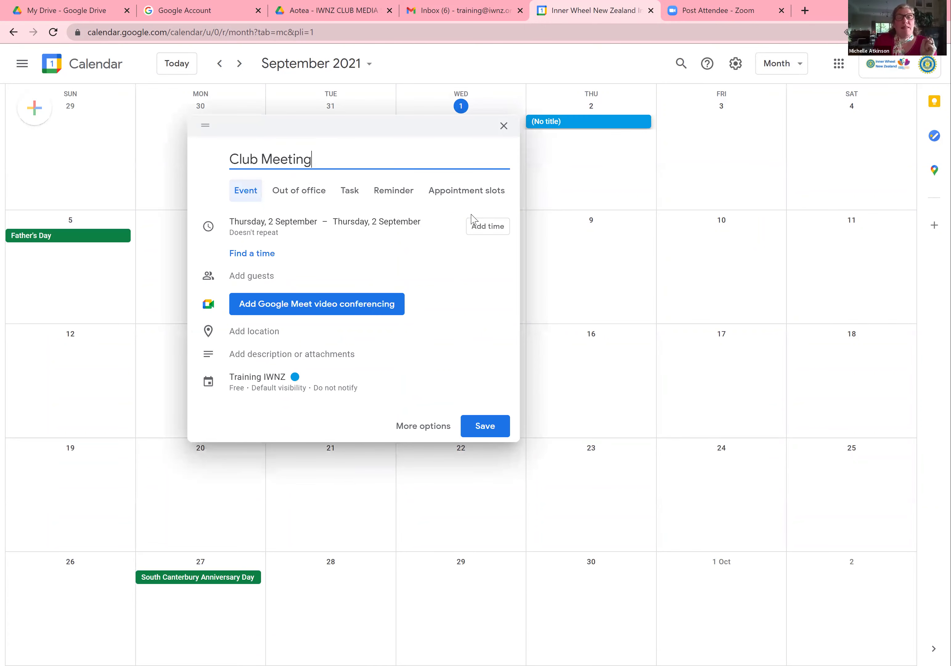
Give the Club Meeting event a start time of 7:00pm and an end time of 8:00pm.
{"action": "left_click", "coordinate": [485, 230]}
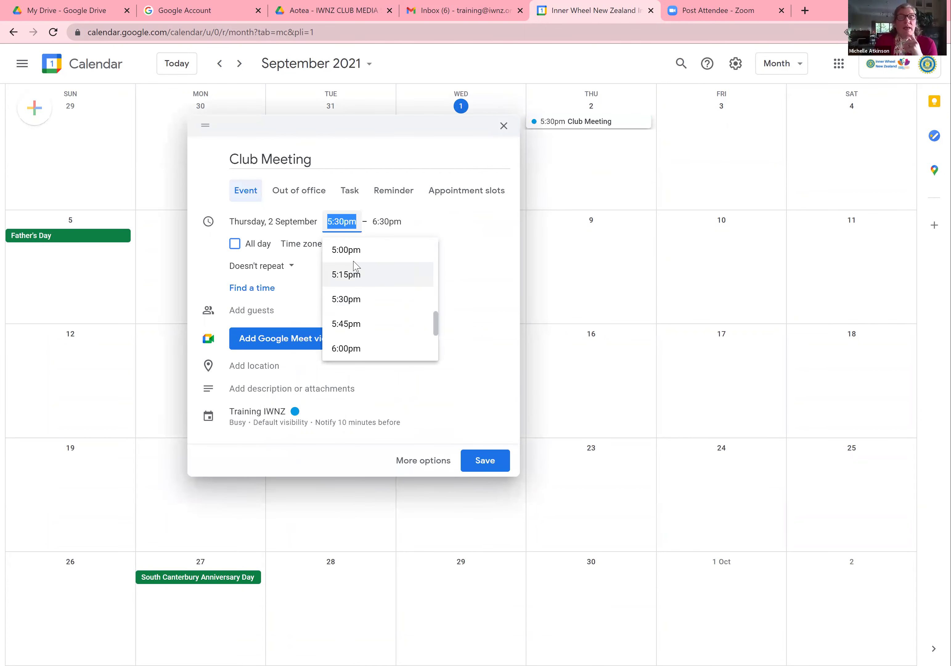
{"action": "left_click", "coordinate": [346, 249]}
{"action": "left_click", "coordinate": [342, 221]}
{"action": "scroll", "coordinate": [350, 309], "scroll_direction": "down", "scroll_amount": 4}
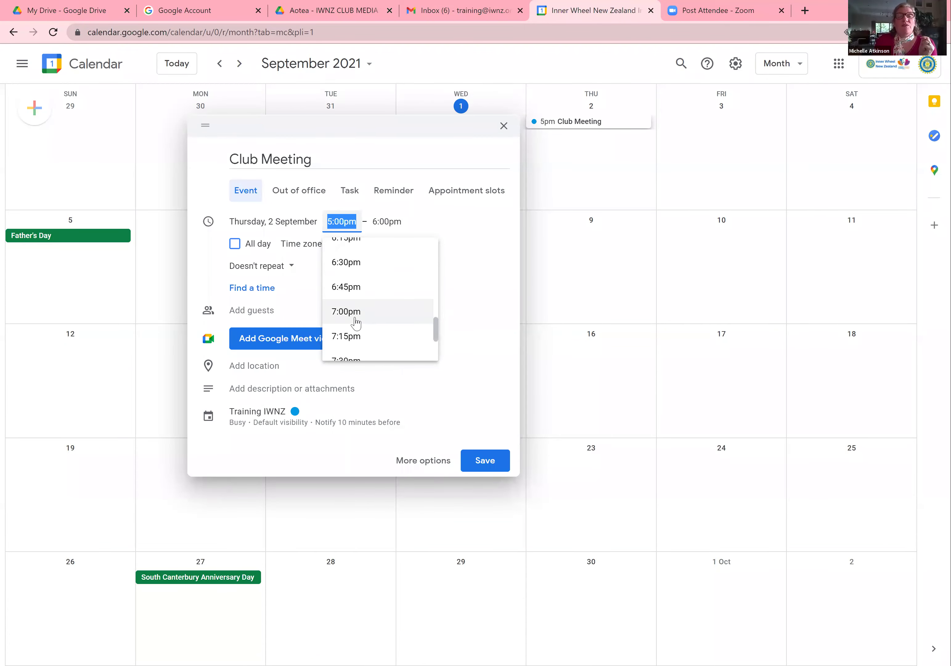
{"action": "left_click", "coordinate": [355, 321]}
{"action": "left_click", "coordinate": [385, 222]}
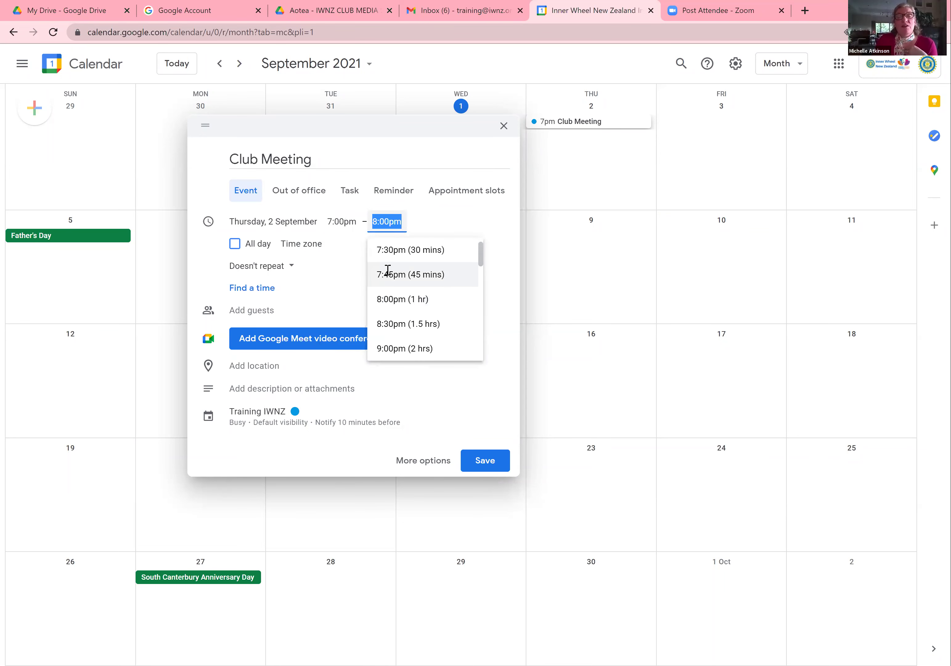
{"action": "left_click", "coordinate": [405, 310]}
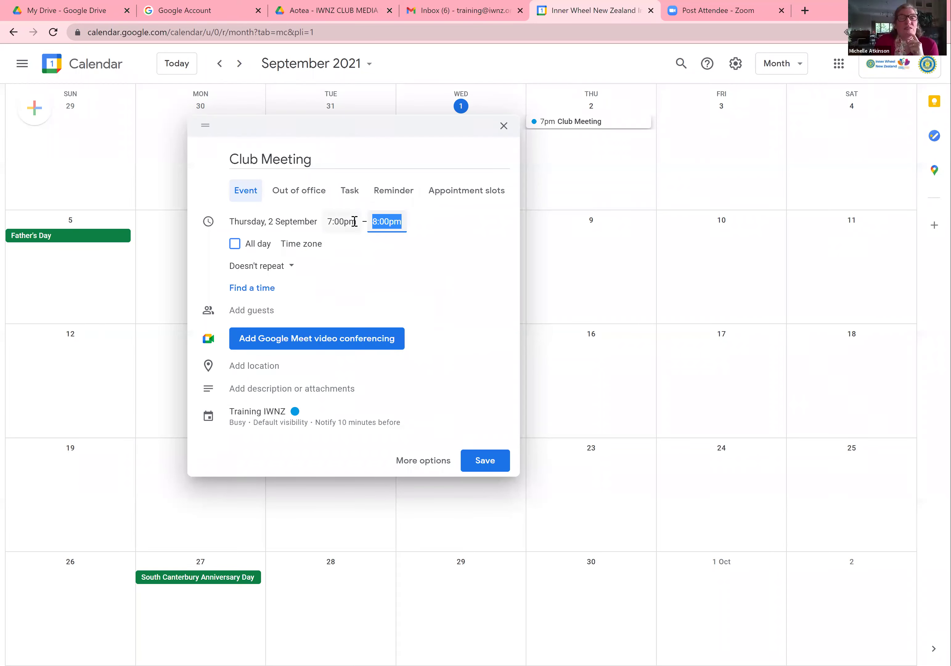
Add IWNZ President, ADMIN IWNZ and the external contact's Outlook address as guests of the Club Meeting event.
{"action": "left_click", "coordinate": [257, 313]}
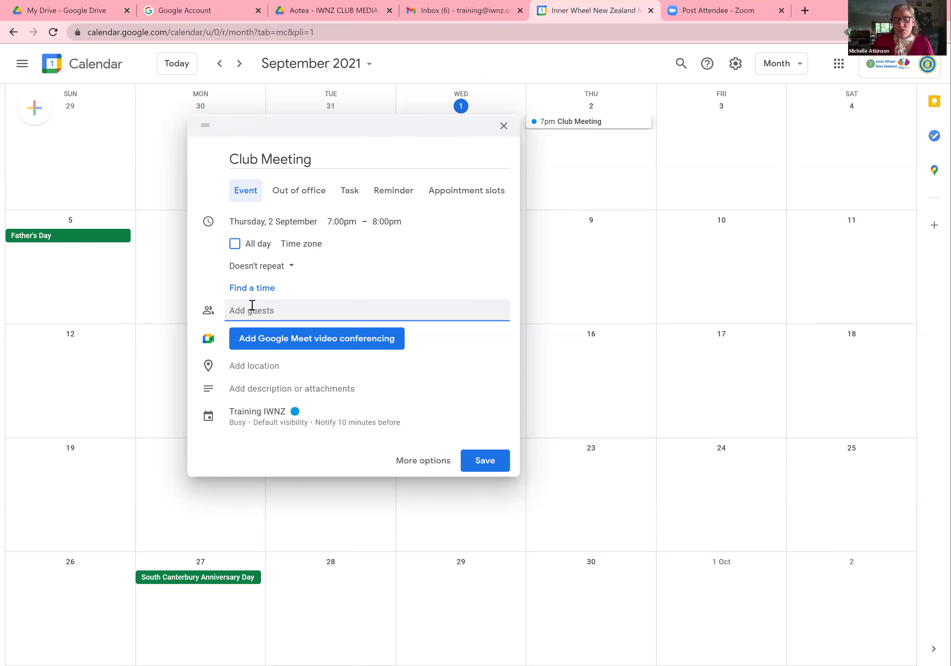
{"action": "type", "text": "pres"}
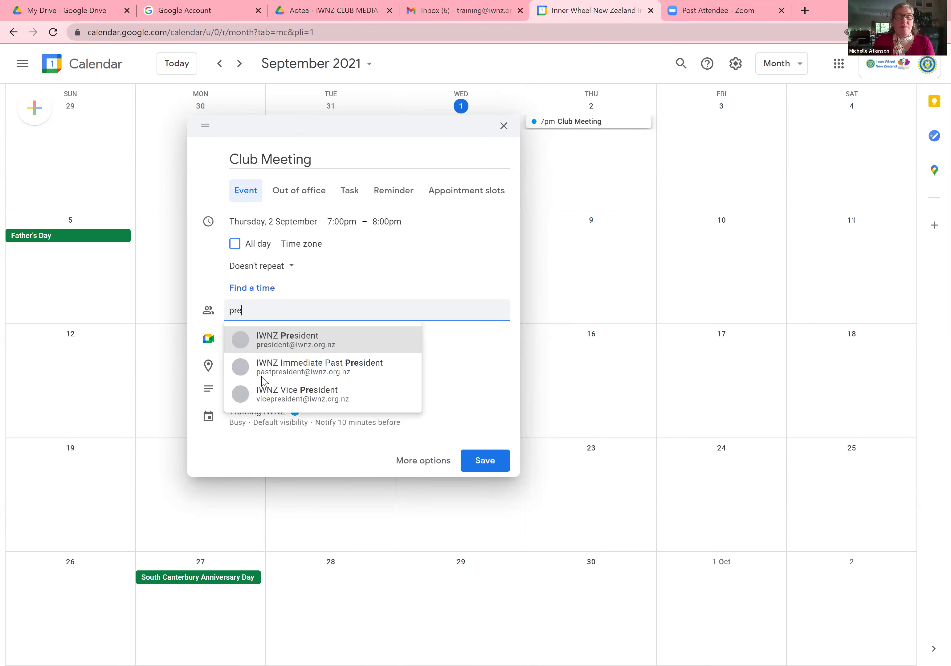
{"action": "left_click", "coordinate": [280, 342]}
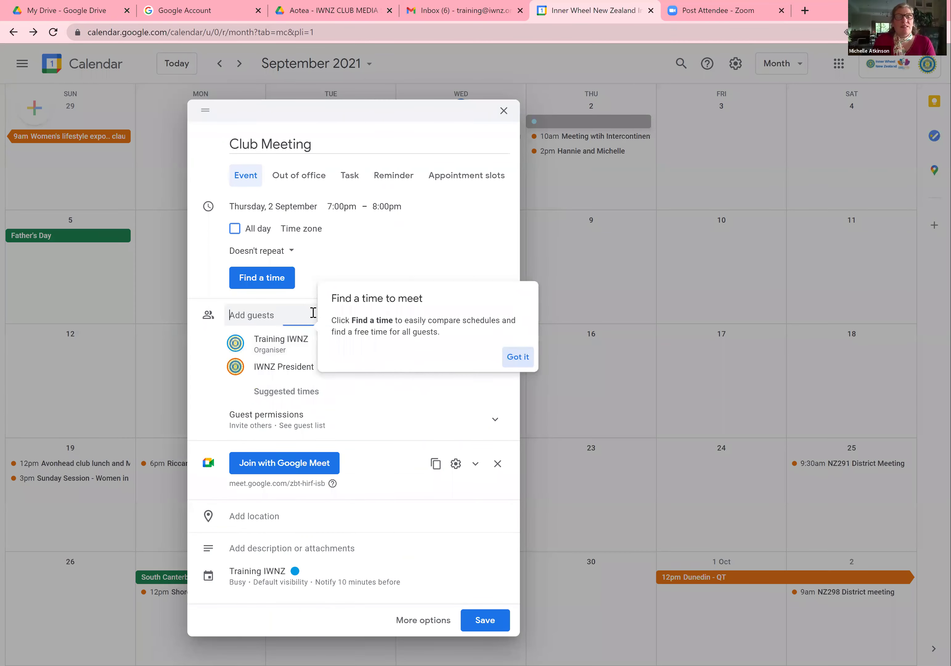
{"action": "left_click", "coordinate": [312, 313]}
{"action": "type", "text": "adm"}
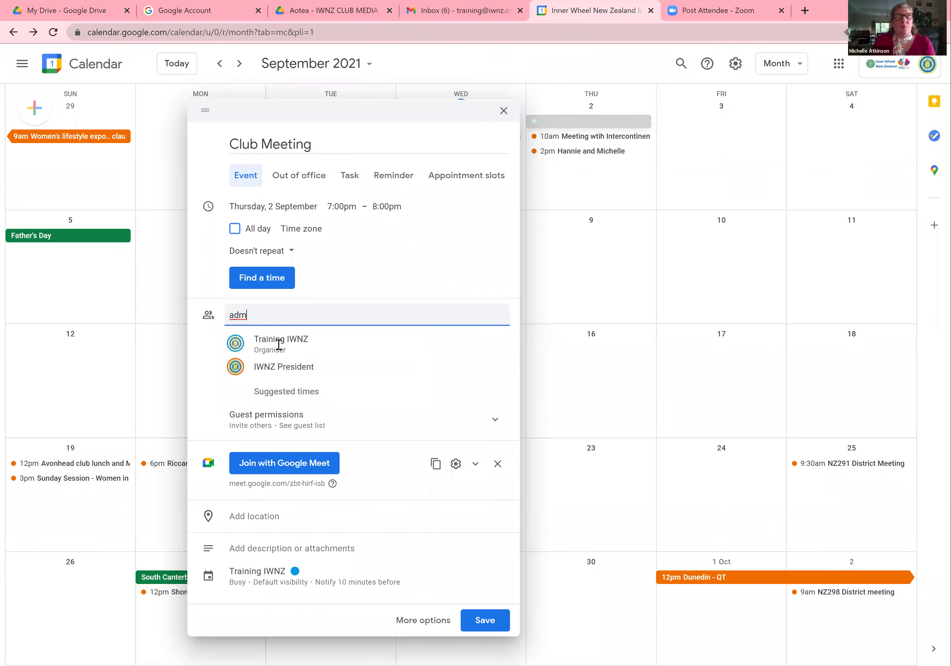
{"action": "key", "text": "Return"}
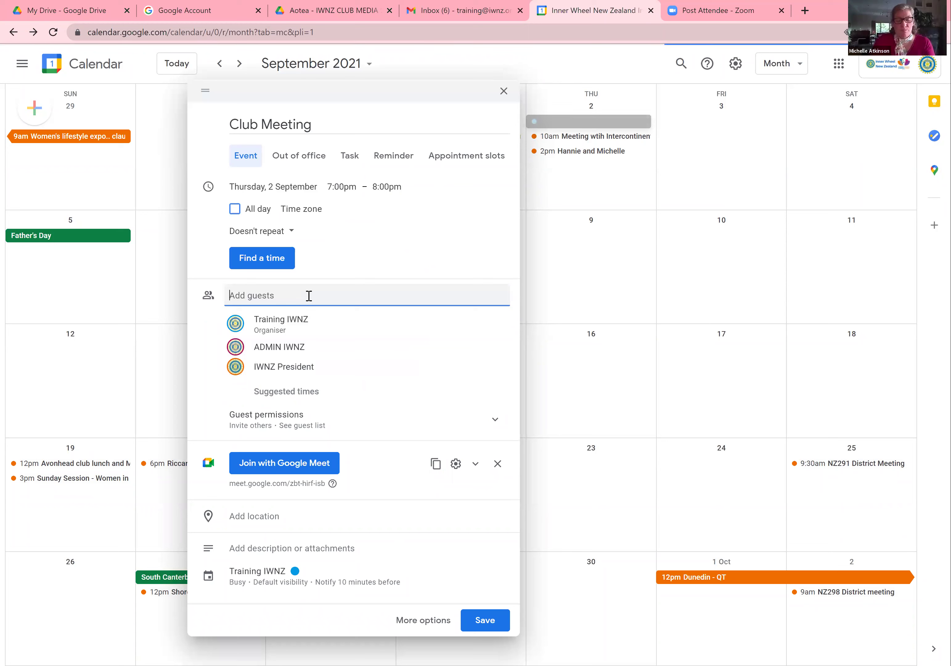
{"action": "type", "text": "m2"}
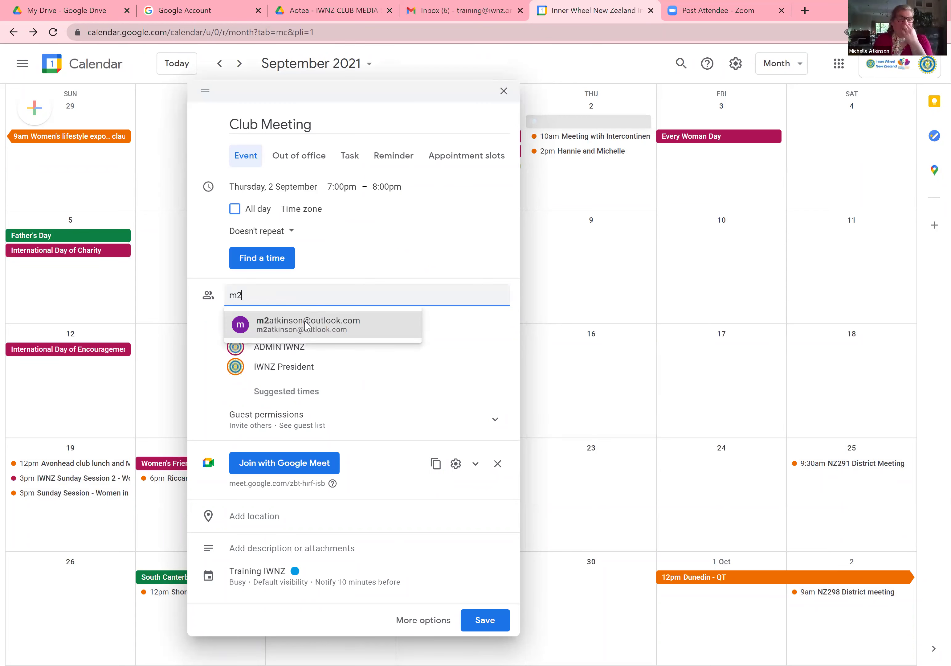
{"action": "left_click", "coordinate": [309, 324]}
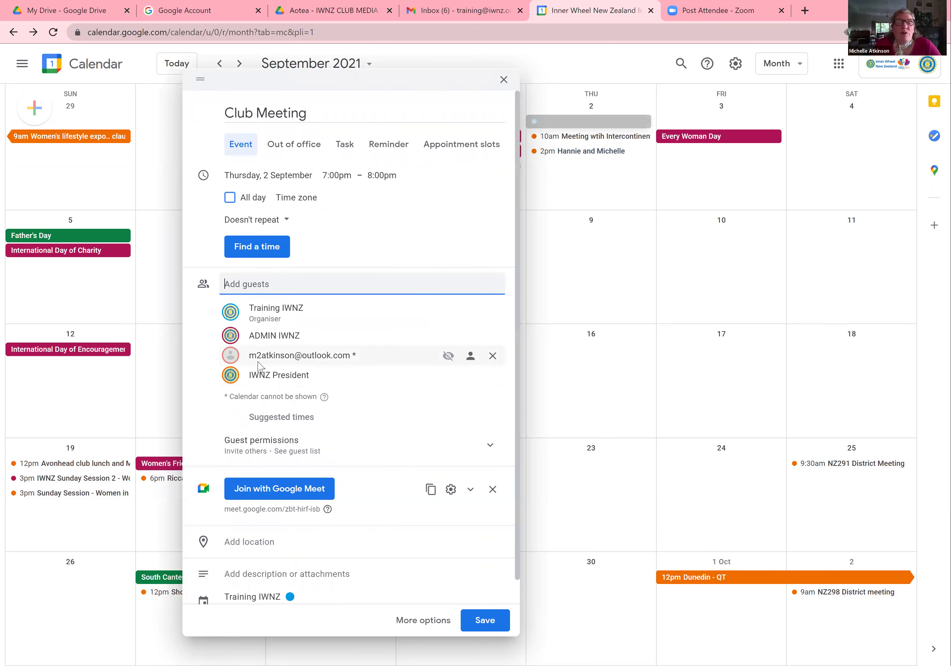
Review the event's guests and Google Meet details, save the event and send the invitation emails to the guests.
{"action": "mouse_move", "coordinate": [269, 356]}
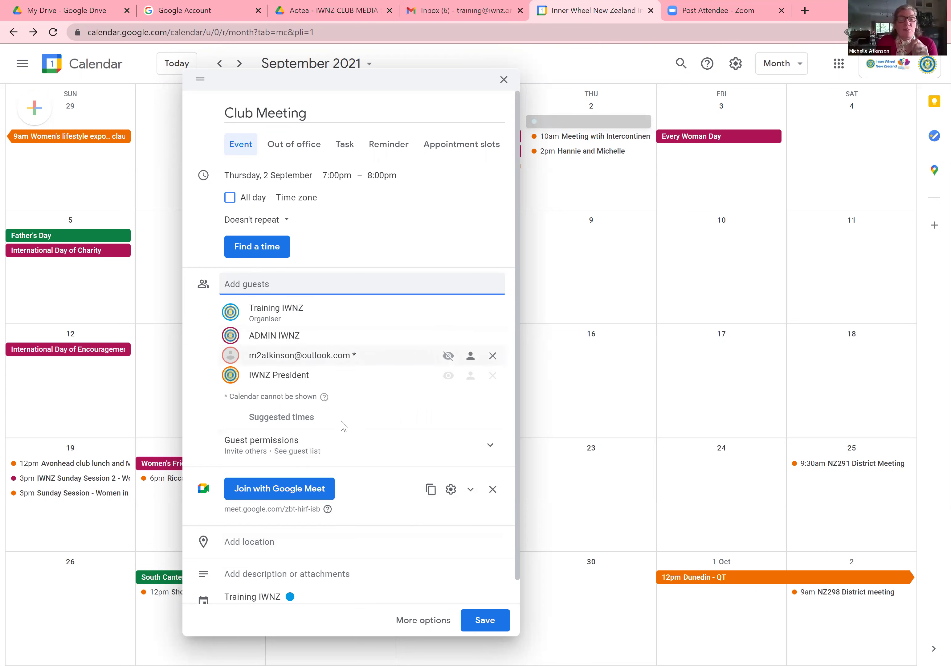
{"action": "scroll", "coordinate": [340, 441], "scroll_direction": "down", "scroll_amount": 1}
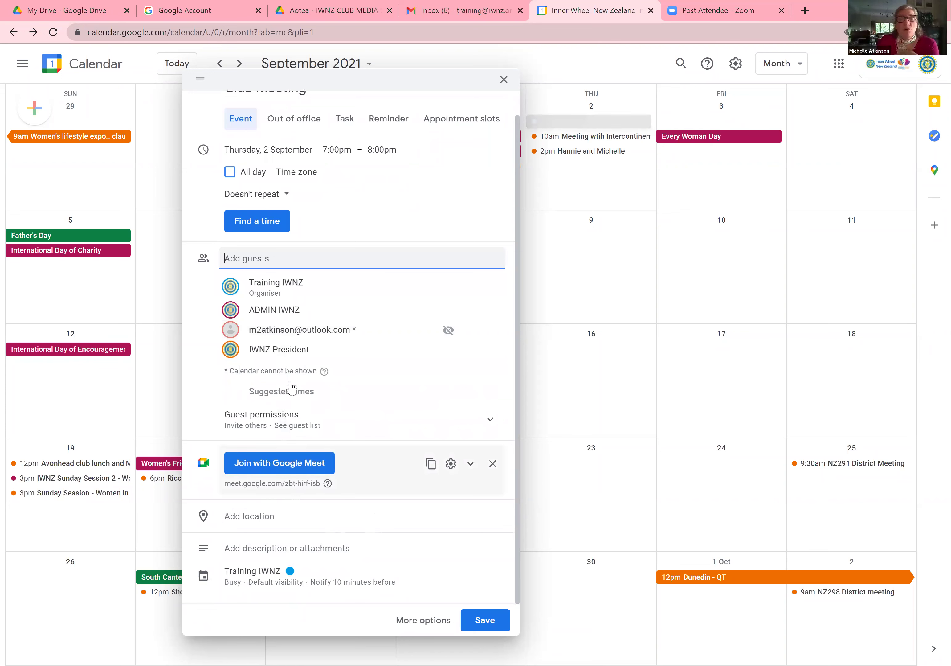
{"action": "scroll", "coordinate": [279, 131], "scroll_direction": "up", "scroll_amount": 1}
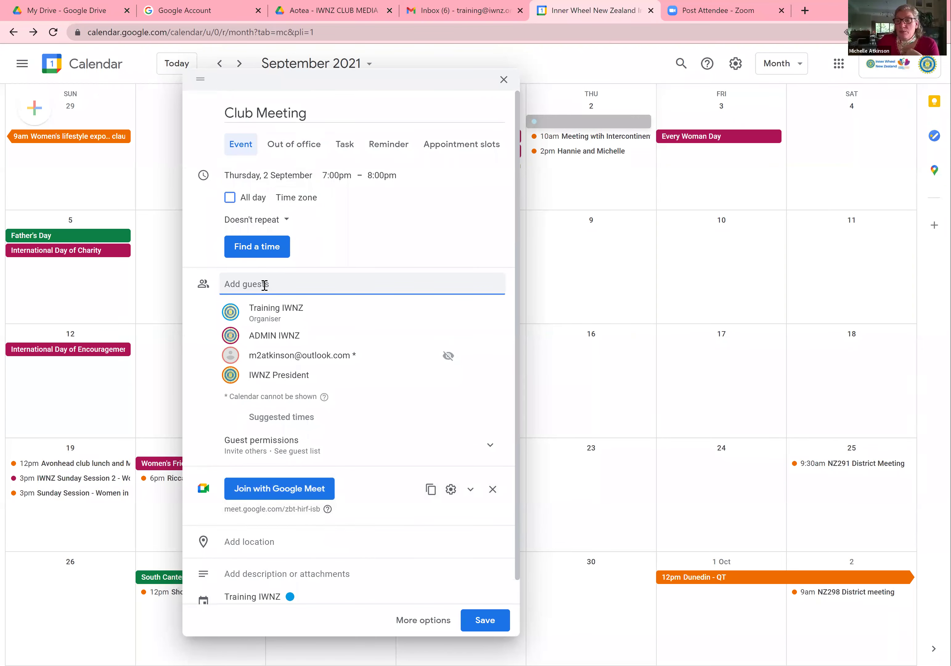
{"action": "left_click", "coordinate": [491, 622]}
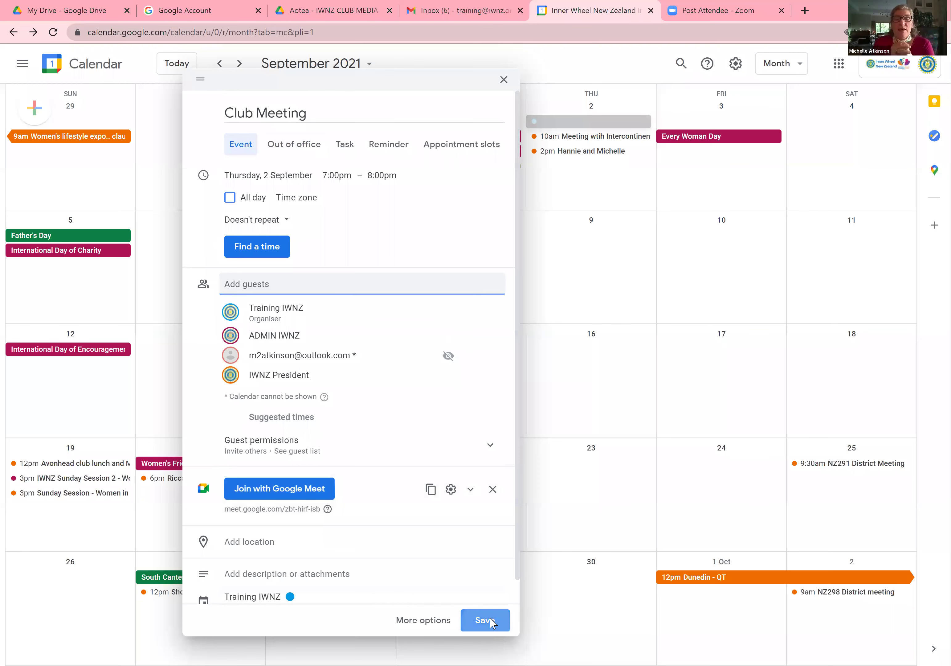
{"action": "left_click", "coordinate": [490, 621]}
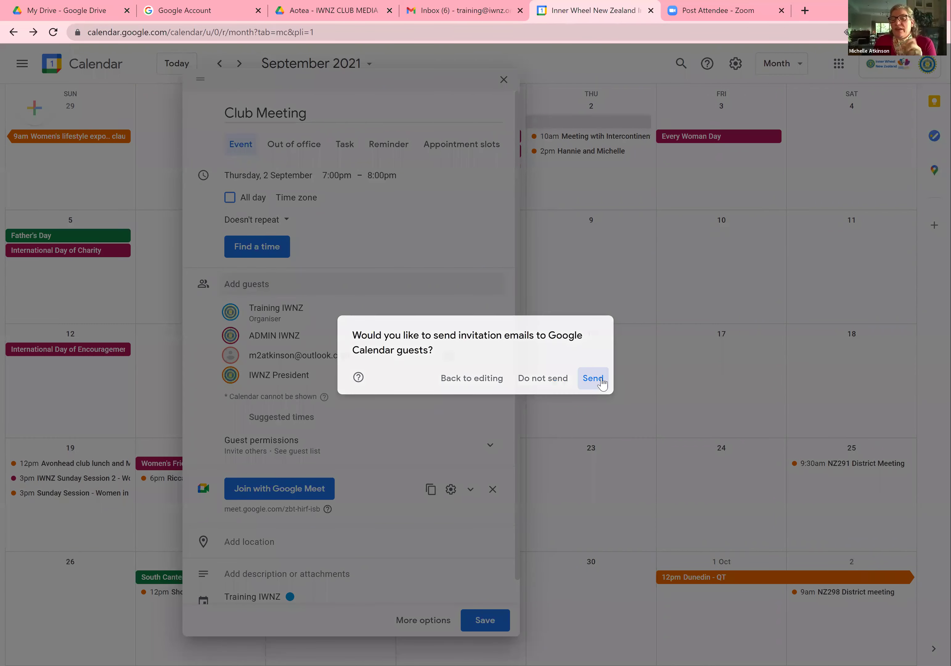
{"action": "left_click", "coordinate": [592, 378]}
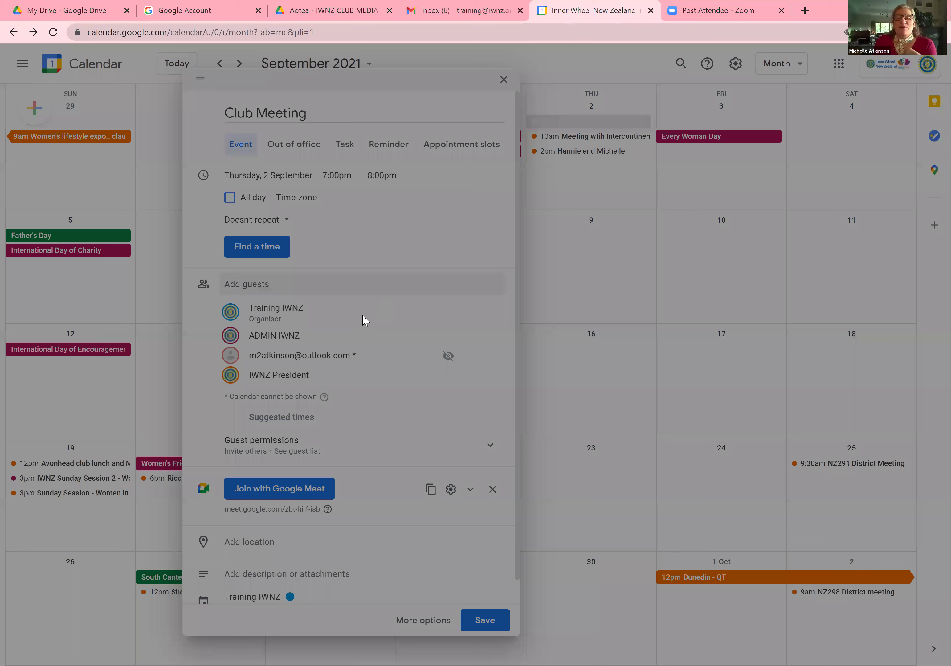
{"action": "left_click", "coordinate": [557, 382]}
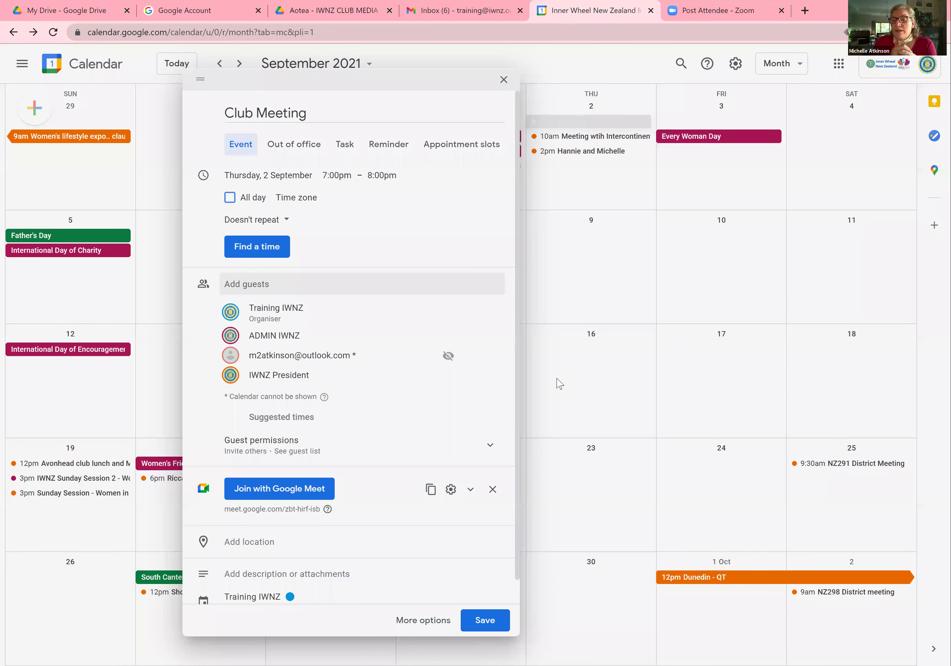
{"action": "key", "text": "Return"}
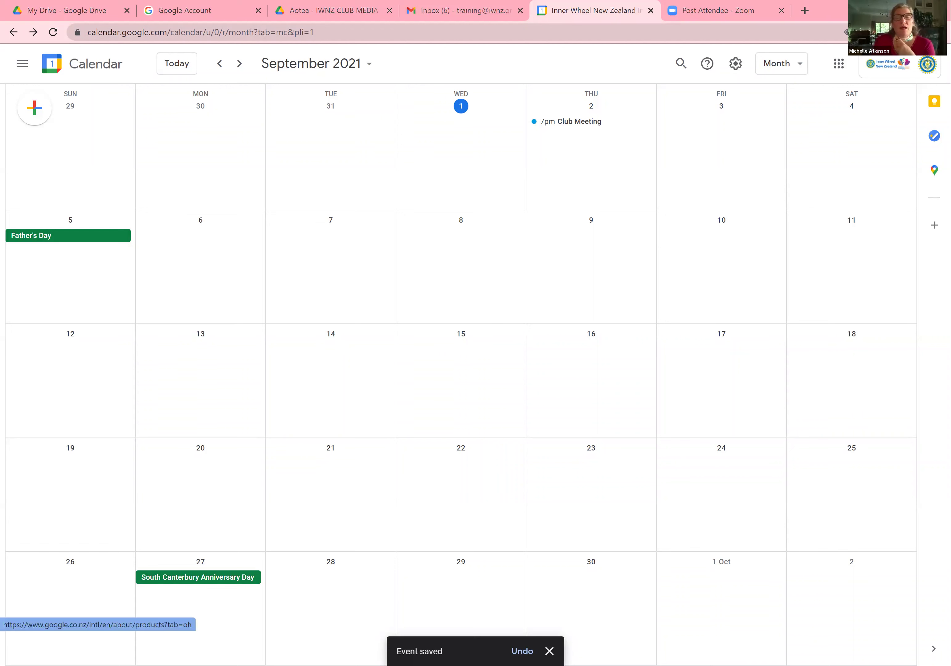
Return to My Drive and open Google Calendar from there in a new browser tab.
{"action": "left_click", "coordinate": [839, 64]}
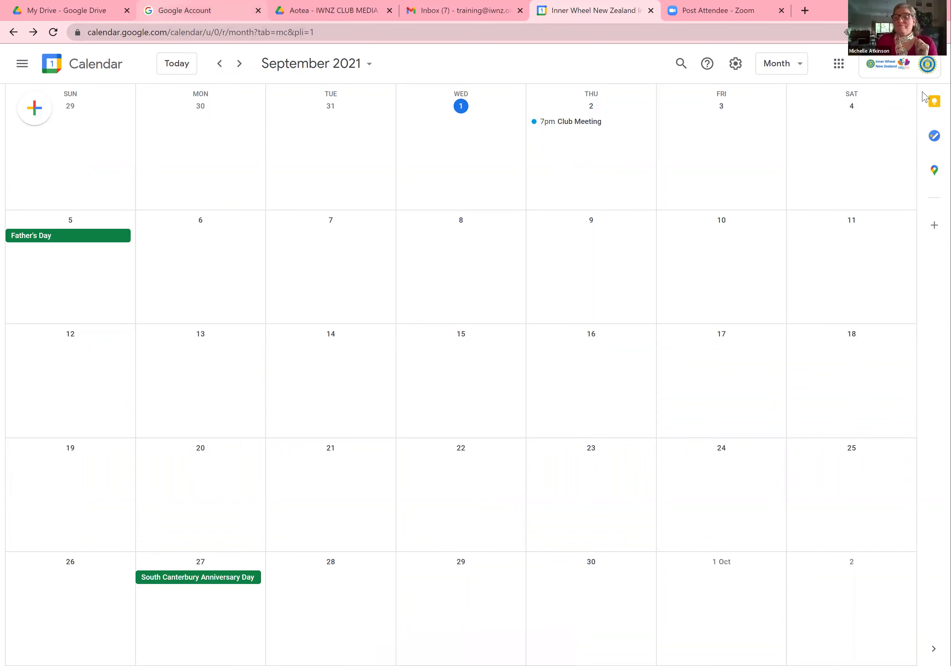
{"action": "key", "text": "ctrl+2"}
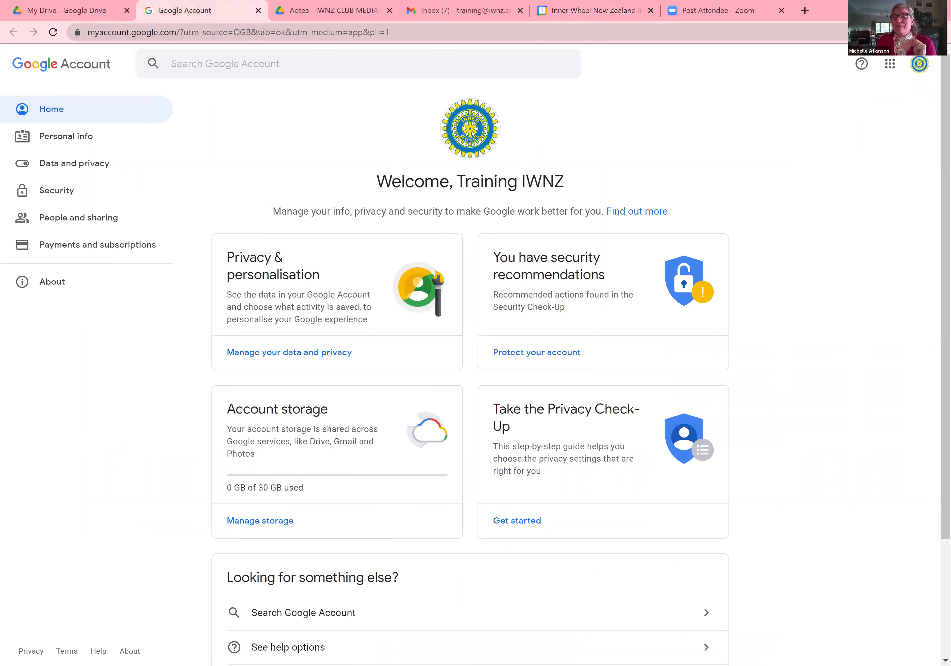
{"action": "key", "text": "ctrl+1"}
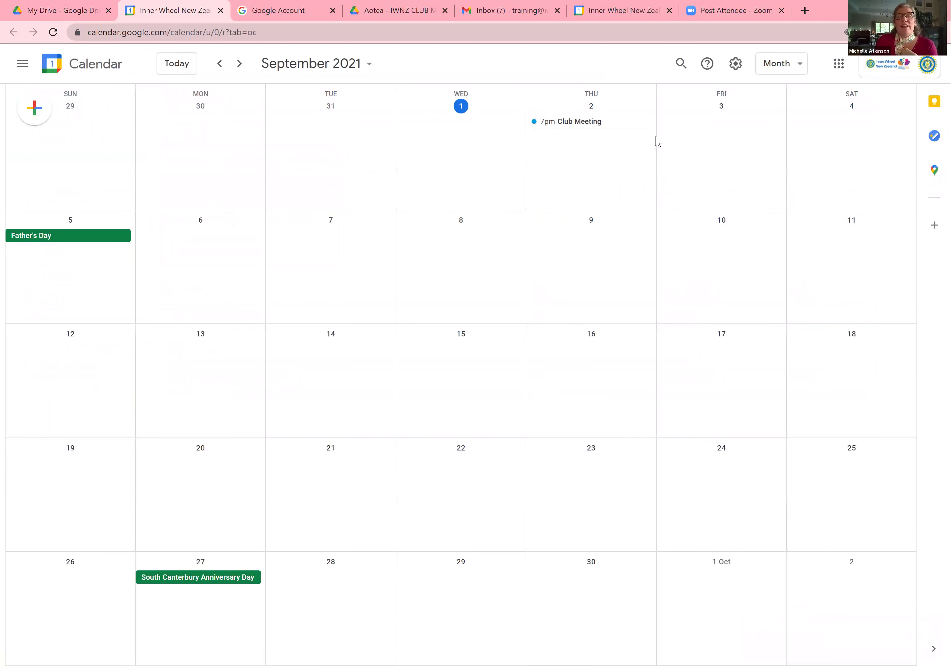
Show the details of the Club Meeting event on 2 September and open its Google Meet joining page.
{"action": "left_click", "coordinate": [561, 126]}
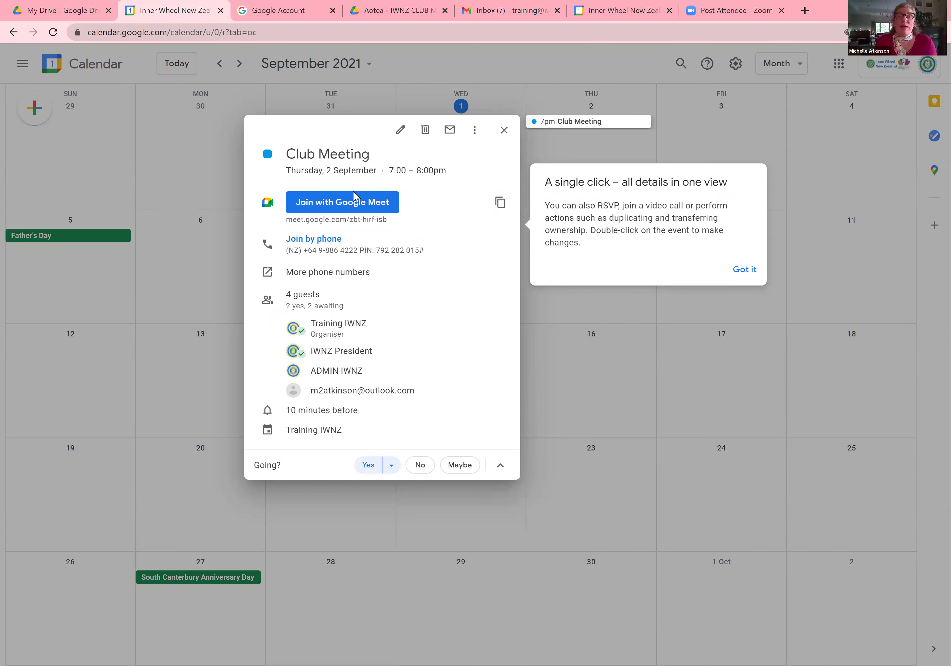
{"action": "left_click", "coordinate": [349, 210]}
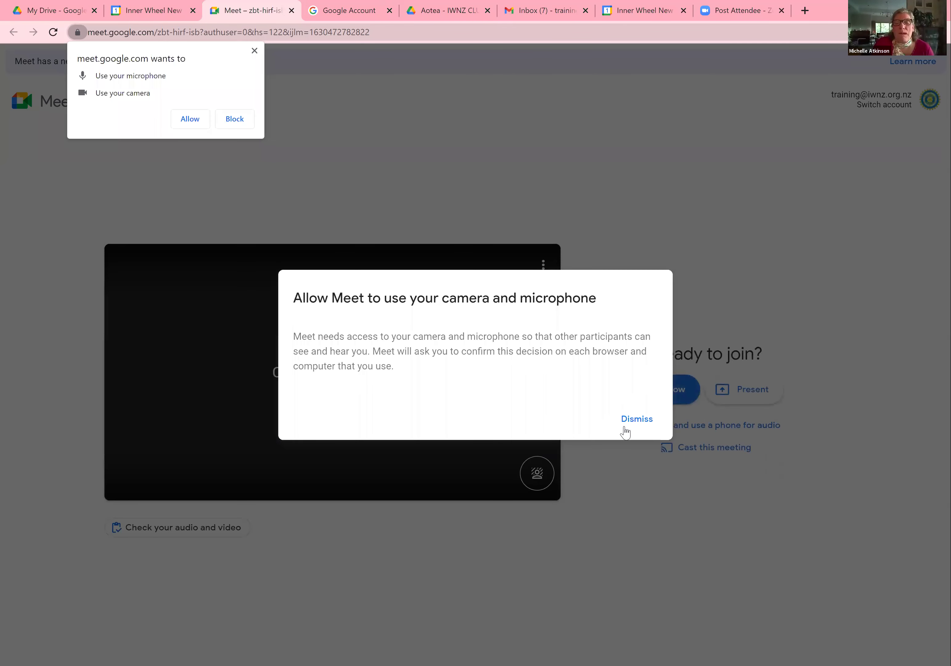
Dismiss the camera and microphone notice, open the account chooser for Meet and return to the Club Meeting joining page.
{"action": "left_click", "coordinate": [652, 216]}
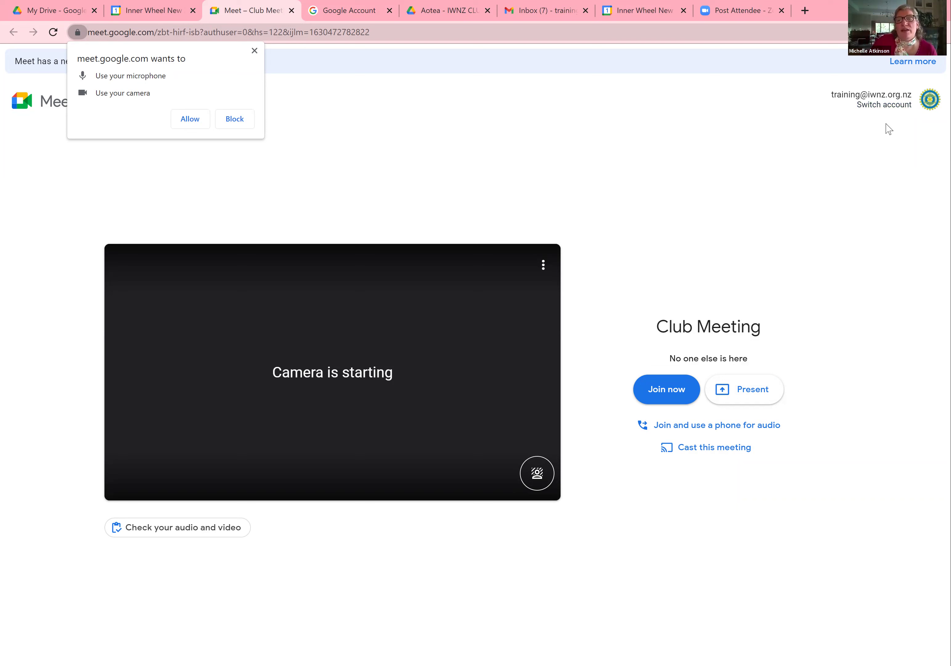
{"action": "left_click", "coordinate": [879, 105]}
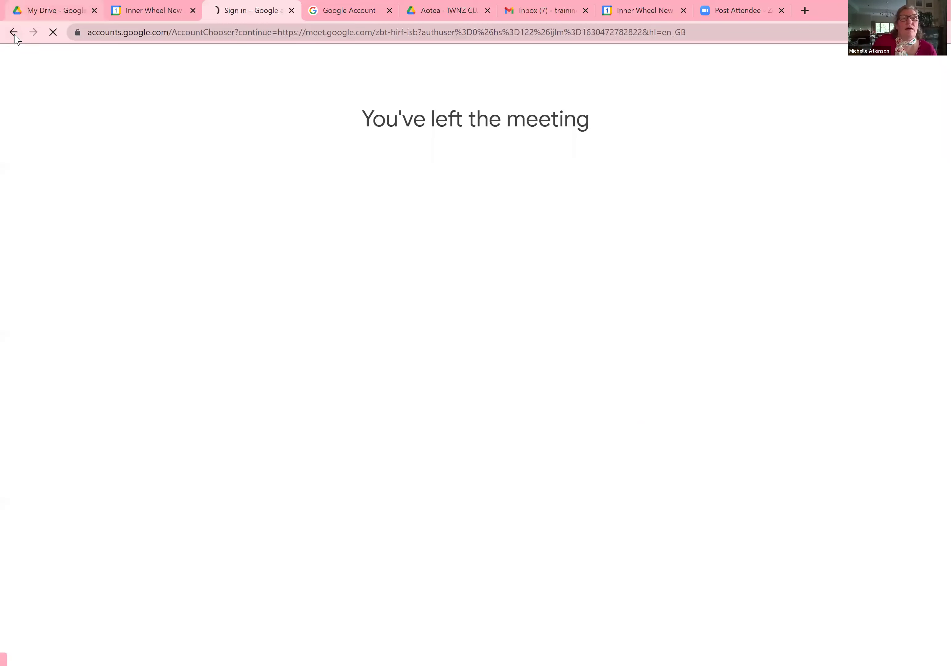
{"action": "left_click", "coordinate": [15, 36]}
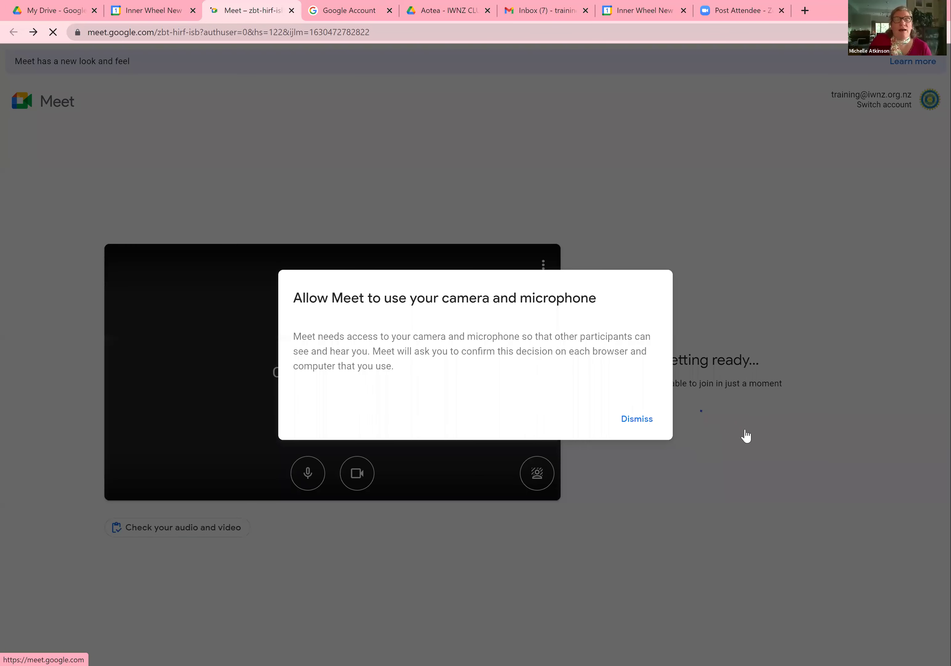
Dismiss the camera and microphone notice, join the Club Meeting call and block Meet's access to the microphone and camera.
{"action": "left_click", "coordinate": [637, 418]}
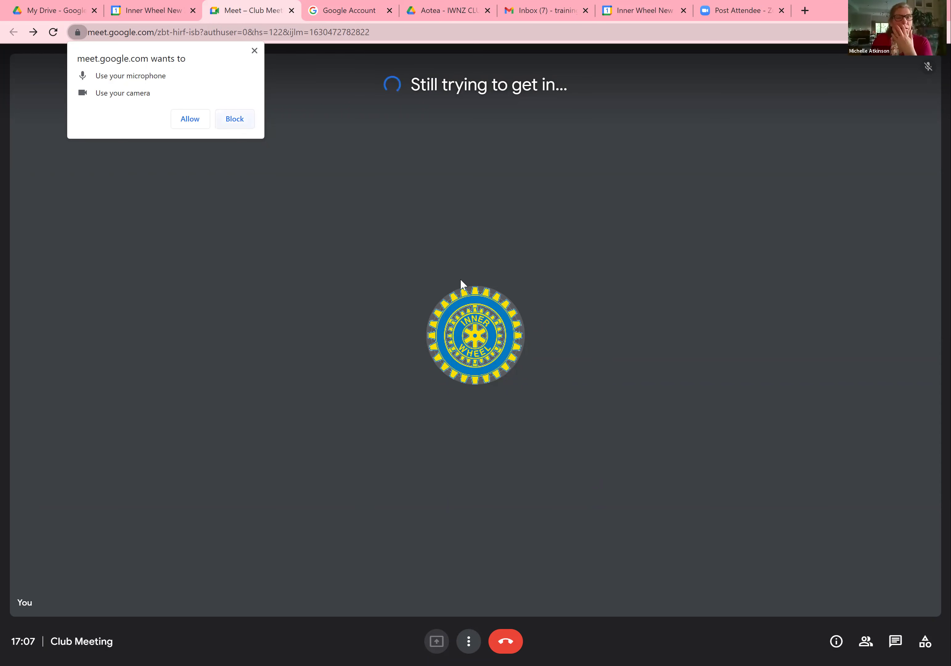
{"action": "left_click", "coordinate": [234, 119]}
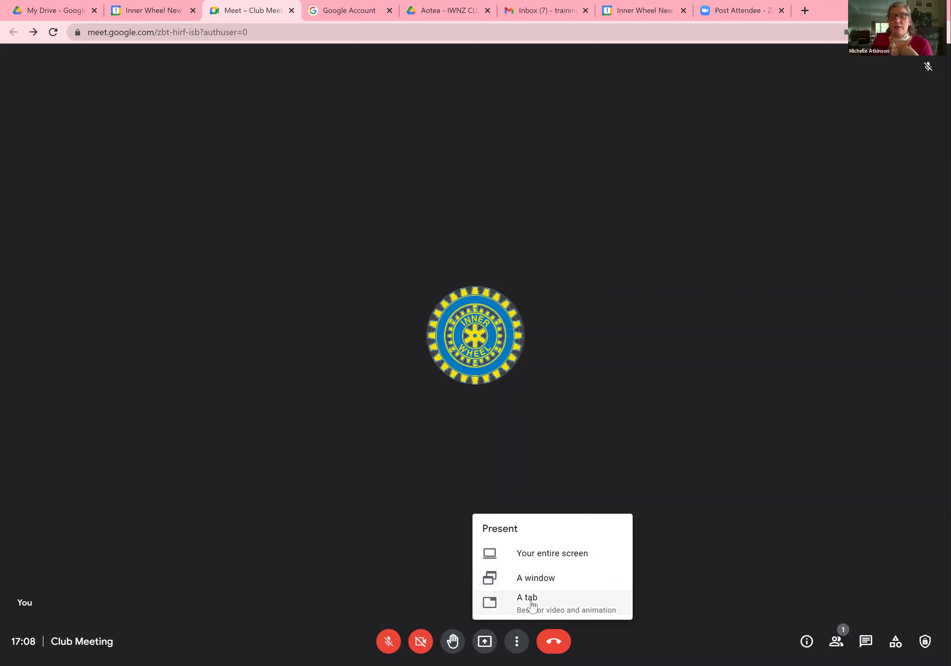
Try to present the "Club members" Chrome window in the Club Meeting call.
{"action": "left_click", "coordinate": [542, 584]}
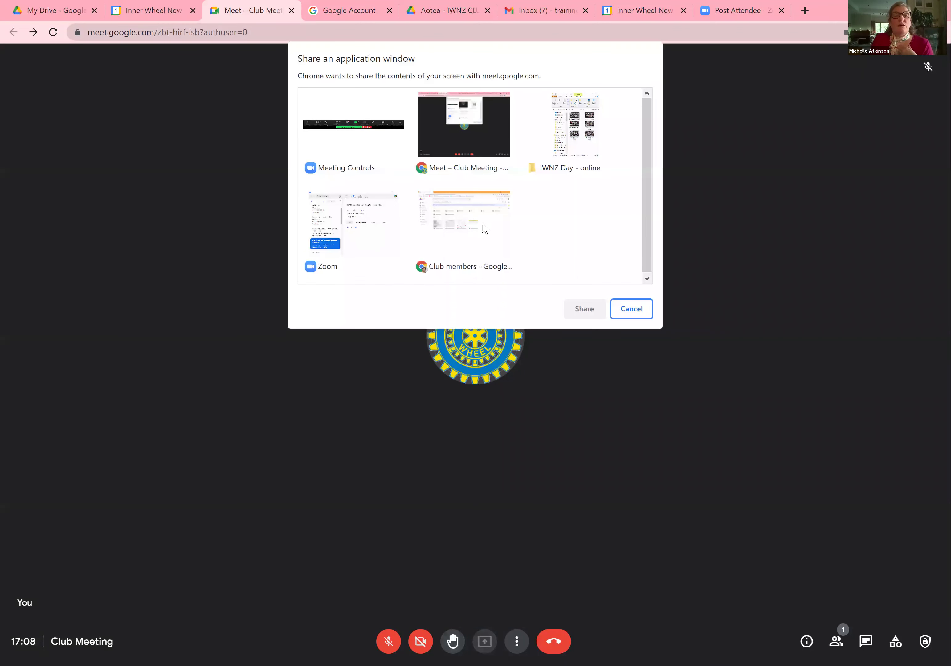
{"action": "left_click", "coordinate": [466, 225]}
{"action": "key", "text": "Return"}
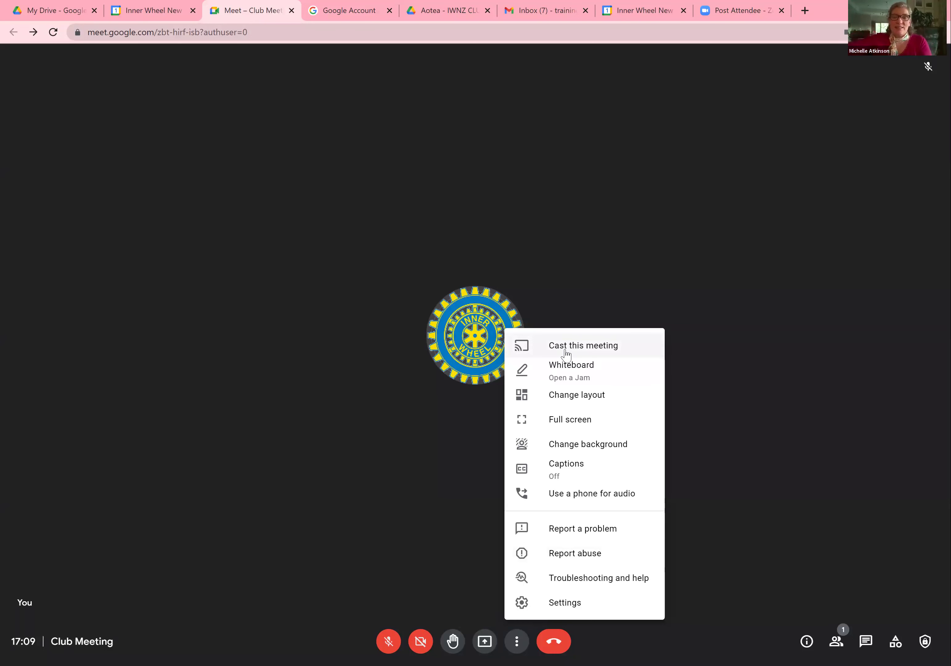
Look through the call's additional options, participants and in-call messages, and leave the Club Meeting call.
{"action": "left_click", "coordinate": [562, 394]}
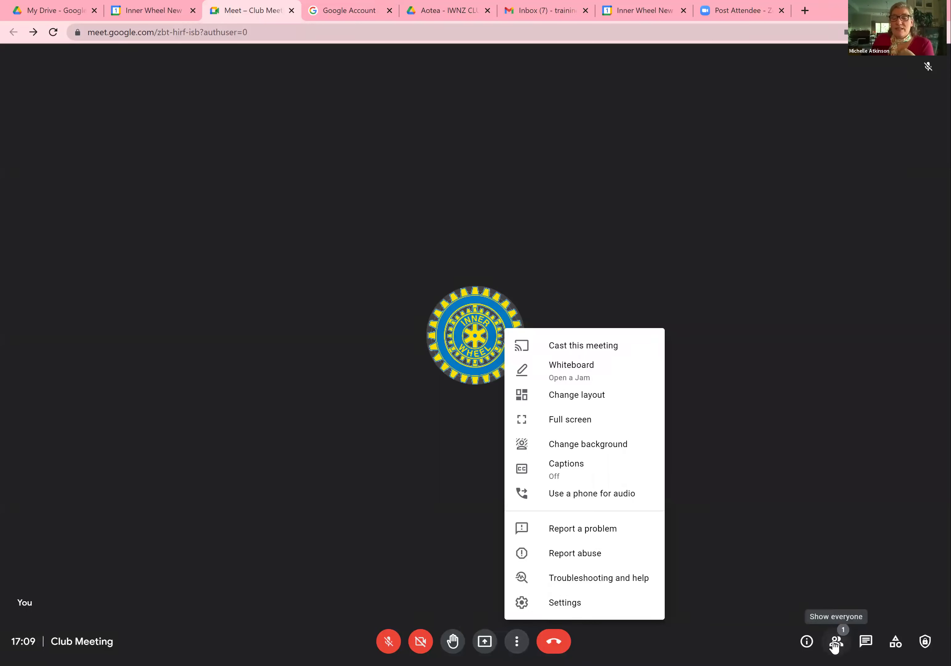
{"action": "left_click", "coordinate": [835, 645]}
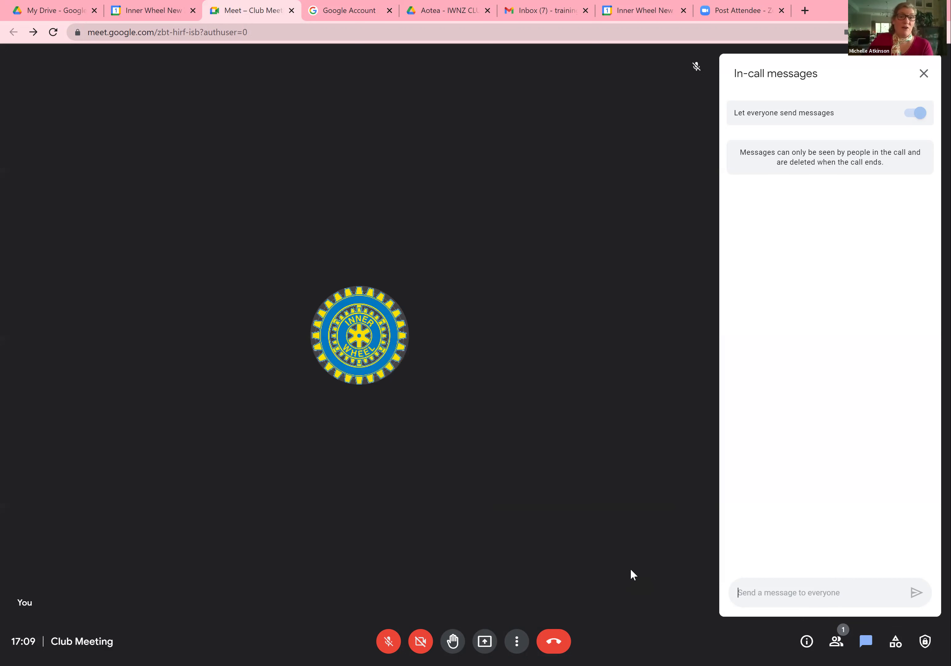
{"action": "left_click", "coordinate": [550, 642]}
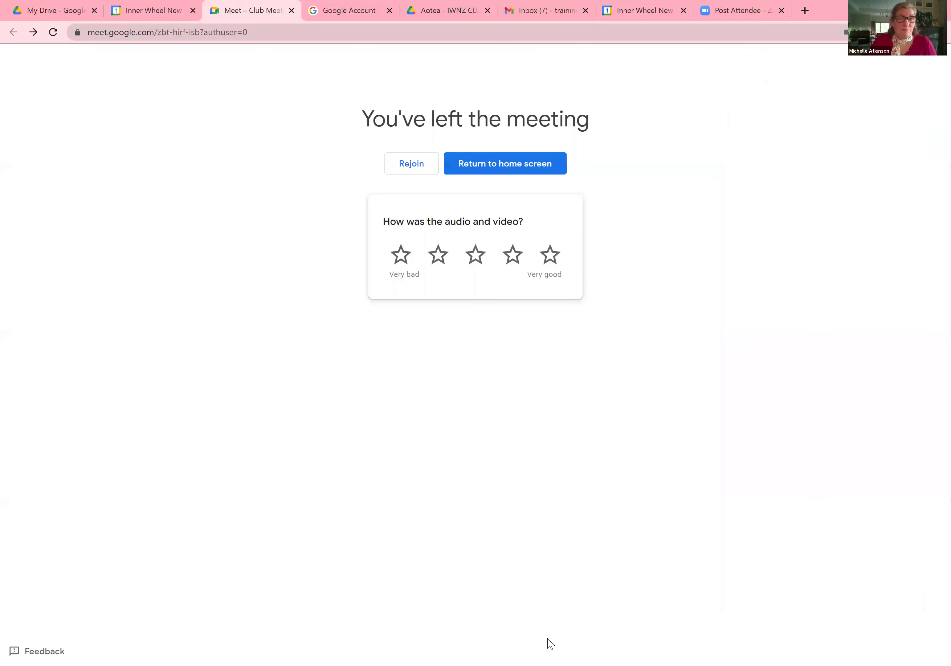